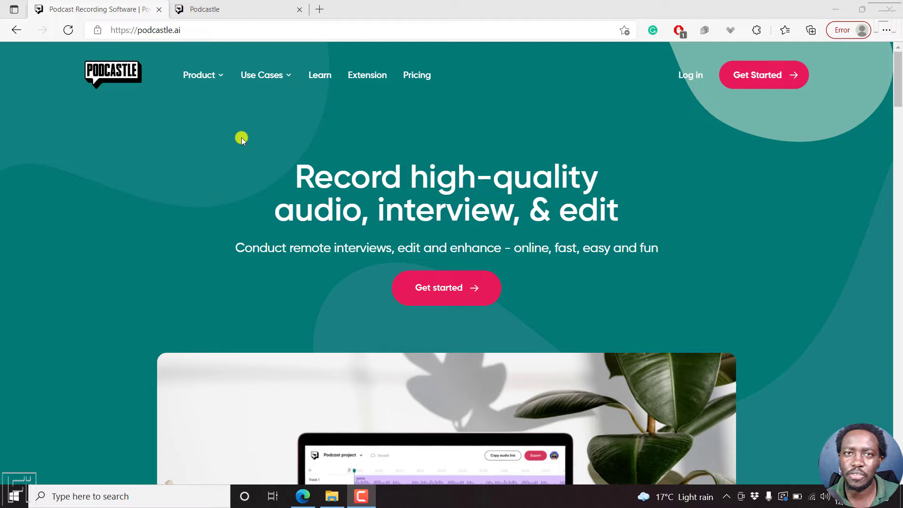
Switch to the second Podcastle tab to show My projects with Project 1 listed.
{"action": "mouse_move", "coordinate": [196, 77]}
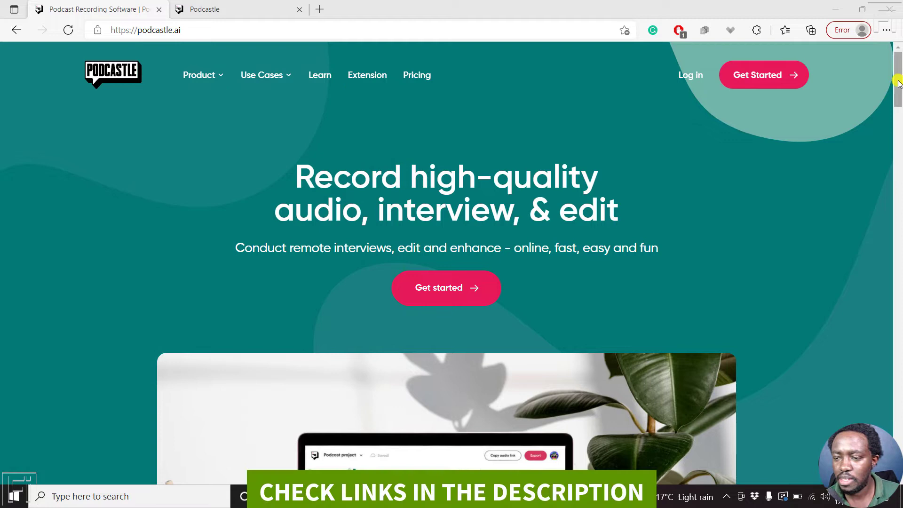
{"action": "mouse_move", "coordinate": [900, 80]}
{"action": "left_mouse_down"}
{"action": "mouse_move", "coordinate": [900, 231]}
{"action": "mouse_move", "coordinate": [898, 76]}
{"action": "left_mouse_up"}
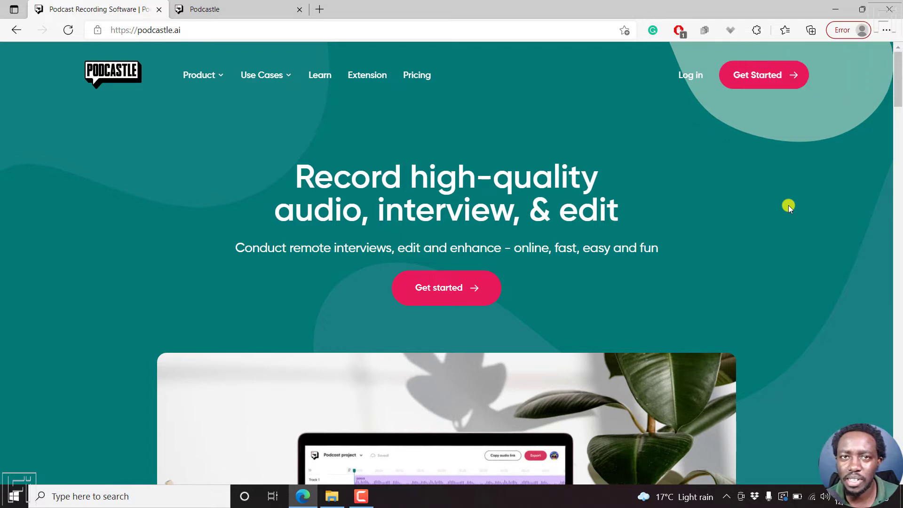
{"action": "left_click", "coordinate": [205, 6]}
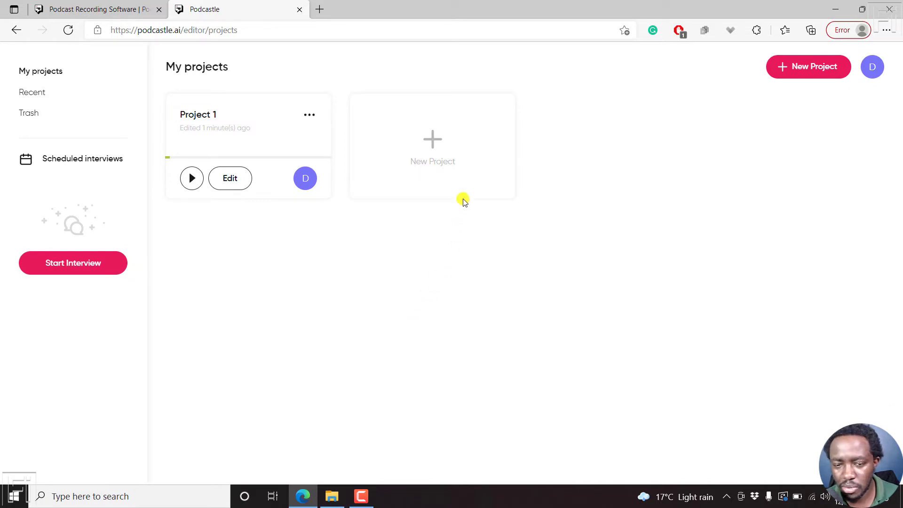
Create a new empty project, Project 2, from the New Project card.
{"action": "left_click", "coordinate": [439, 149]}
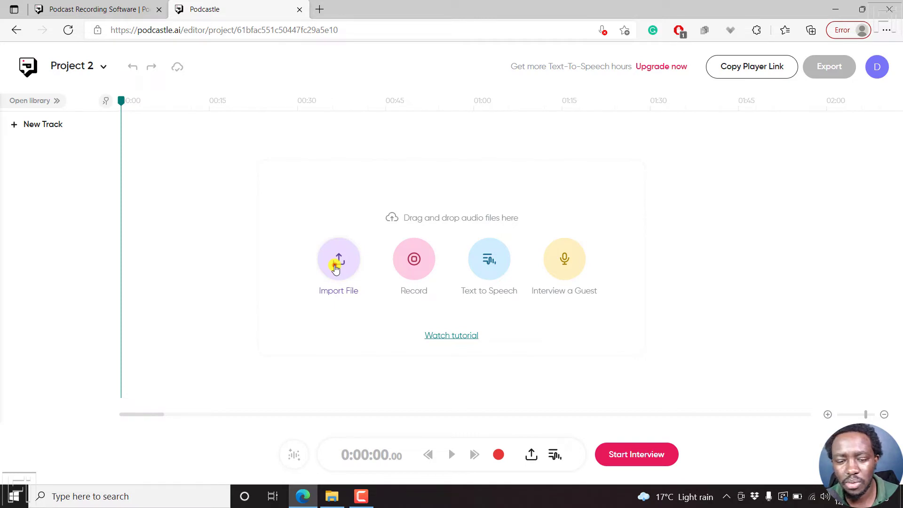
Import the 'How to Separate Audio from Video in Camtasia' audio file onto Track 1.
{"action": "left_click", "coordinate": [335, 268]}
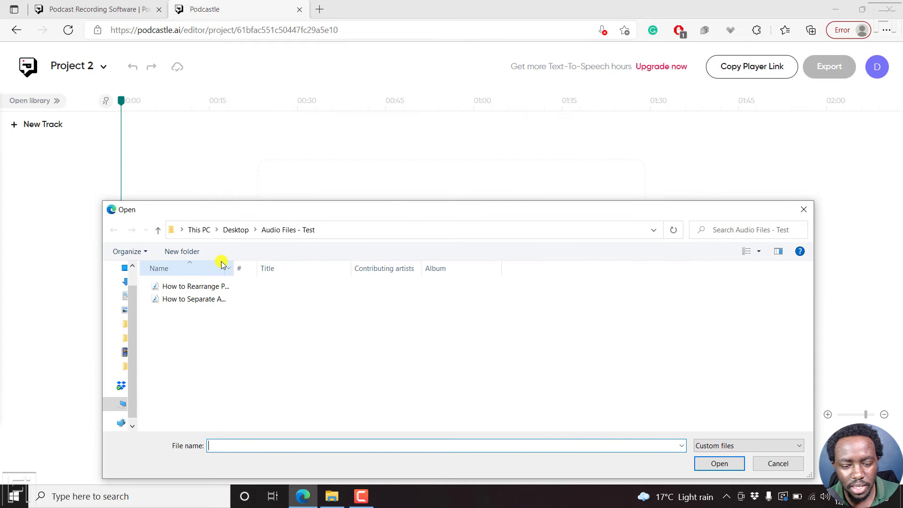
{"action": "left_click_drag", "start_coordinate": [238, 267], "coordinate": [471, 249]}
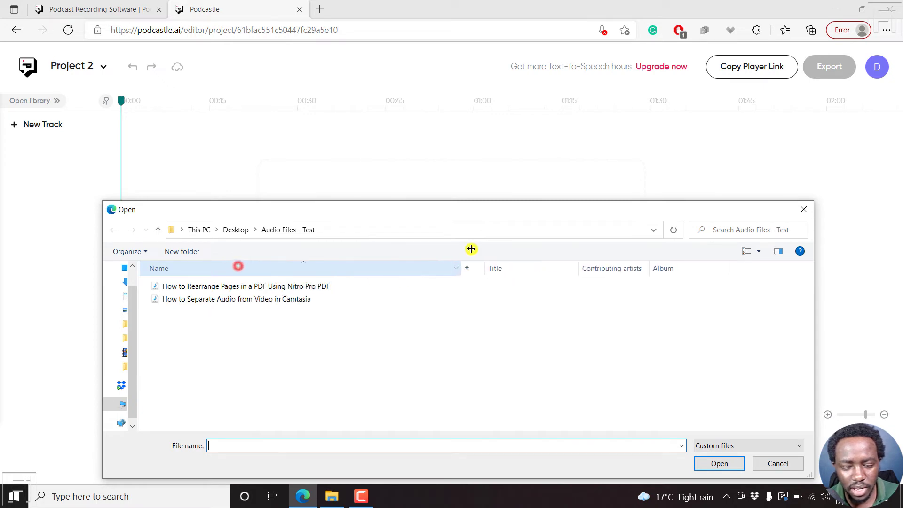
{"action": "left_click", "coordinate": [201, 303]}
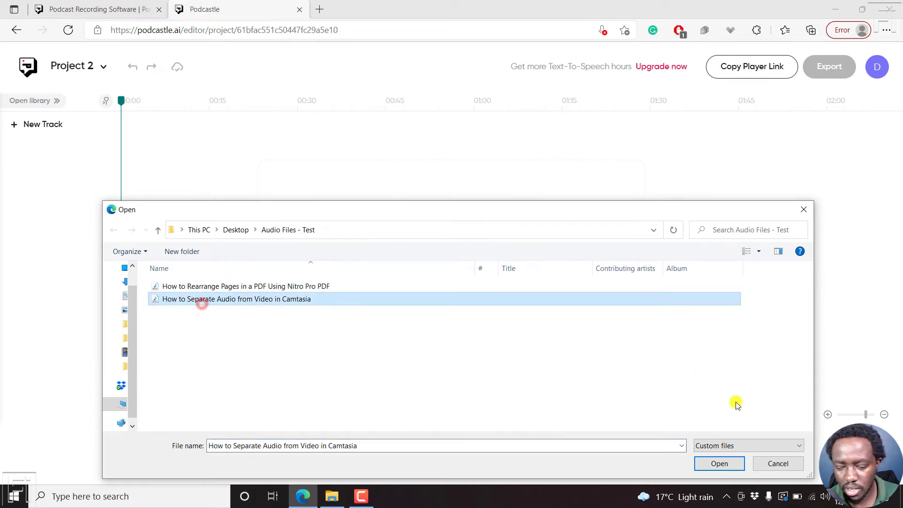
{"action": "left_click", "coordinate": [711, 463]}
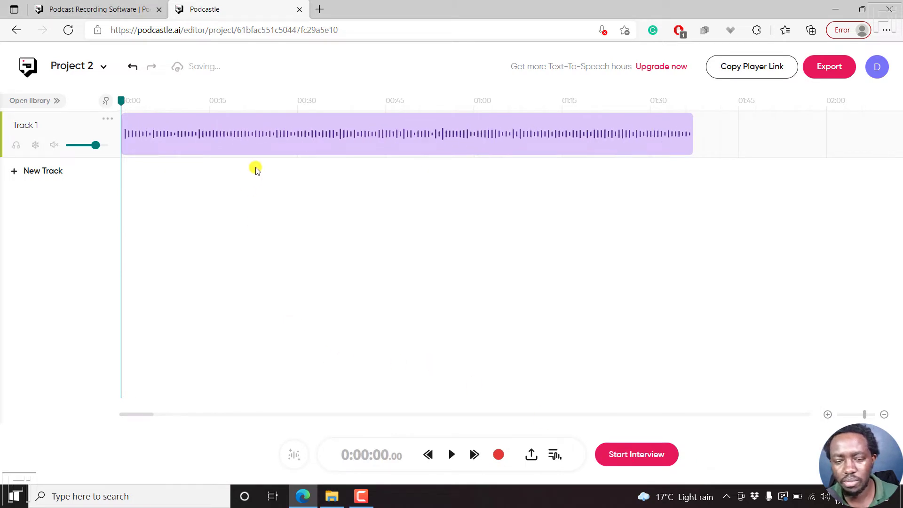
{"action": "mouse_move", "coordinate": [262, 156]}
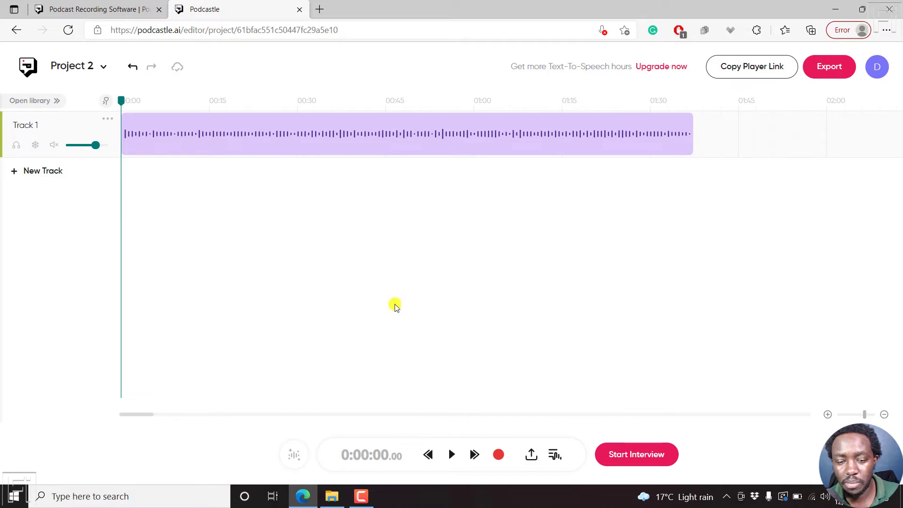
Transcribe the Camtasia clip with the number of speakers set to 1.
{"action": "left_click", "coordinate": [317, 122]}
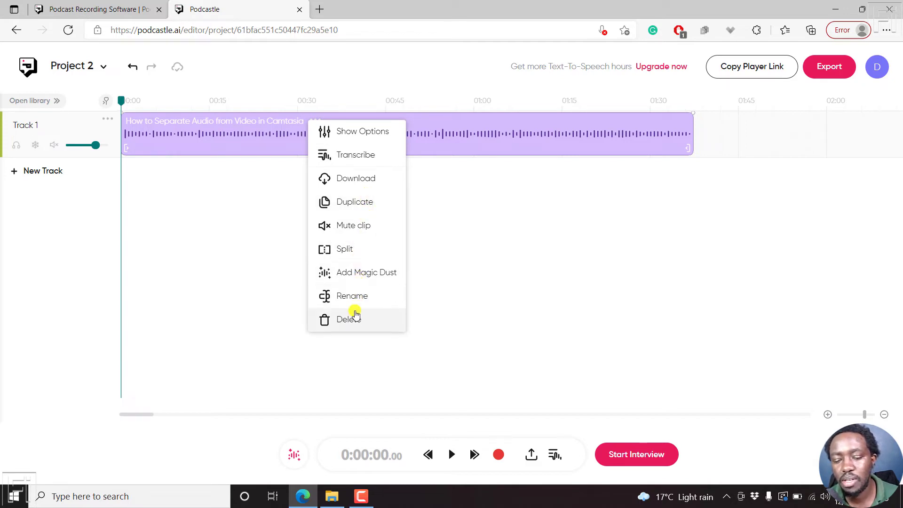
{"action": "left_click", "coordinate": [354, 160]}
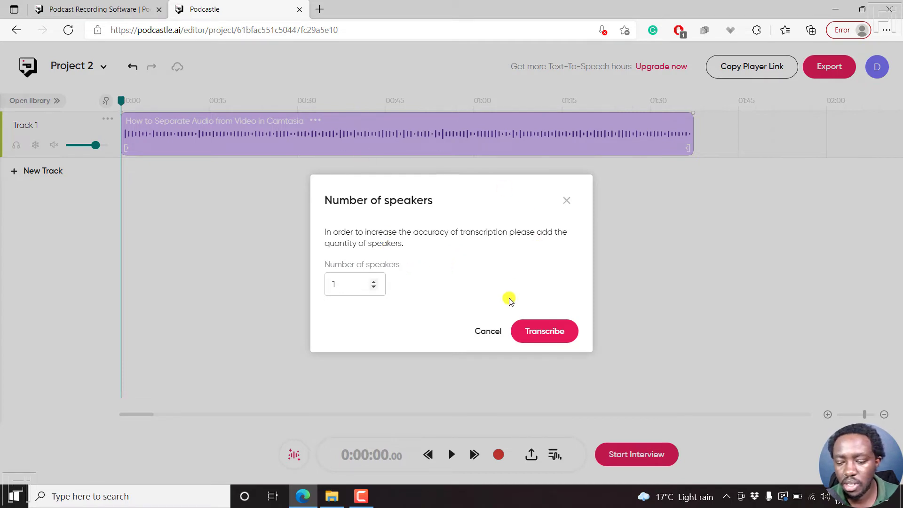
{"action": "left_click", "coordinate": [553, 338]}
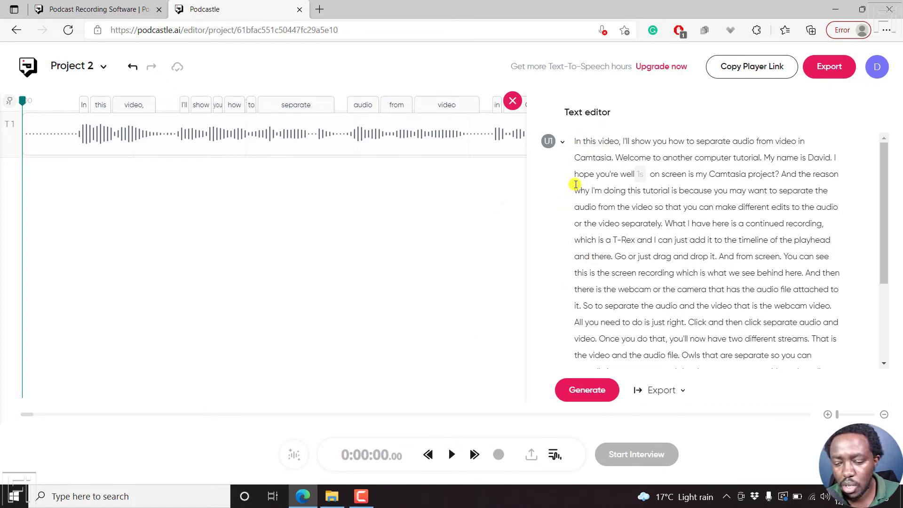
Play back the transcribed clip to check the text against the audio.
{"action": "left_click", "coordinate": [452, 457]}
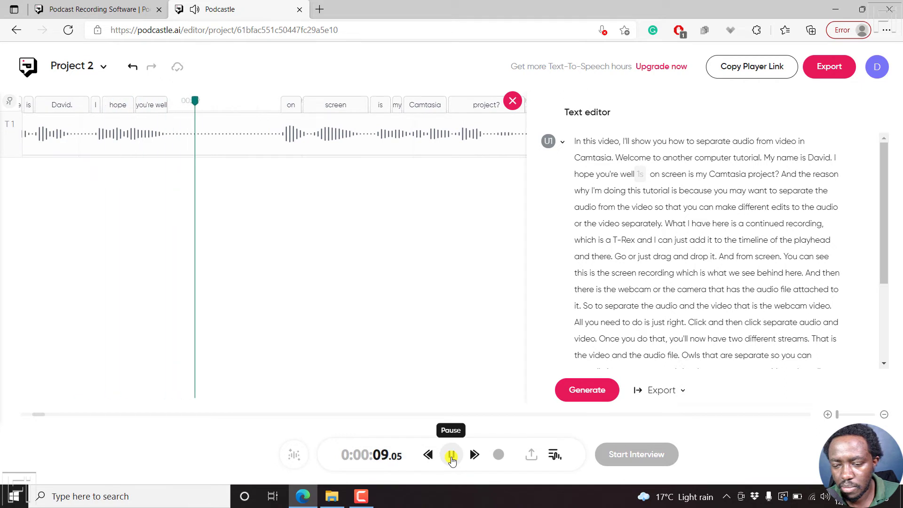
{"action": "left_click", "coordinate": [452, 459]}
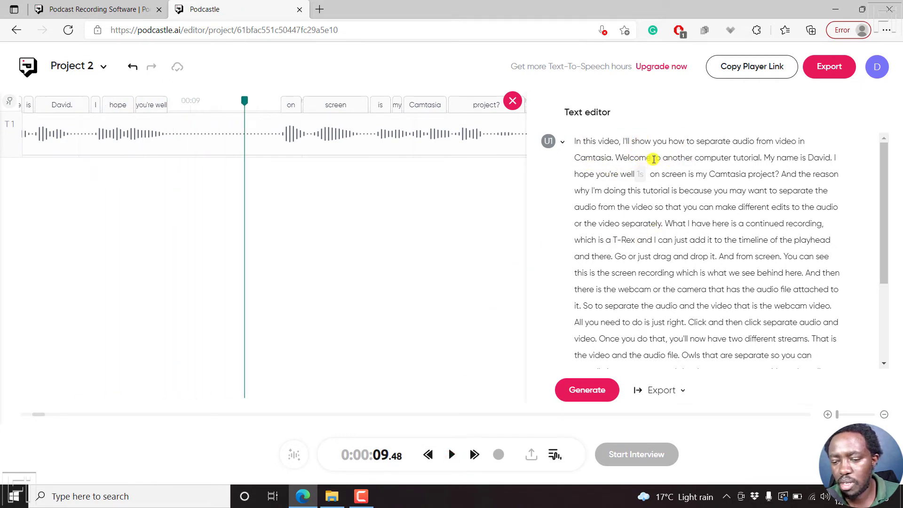
{"action": "left_click_drag", "start_coordinate": [696, 157], "coordinate": [732, 157]}
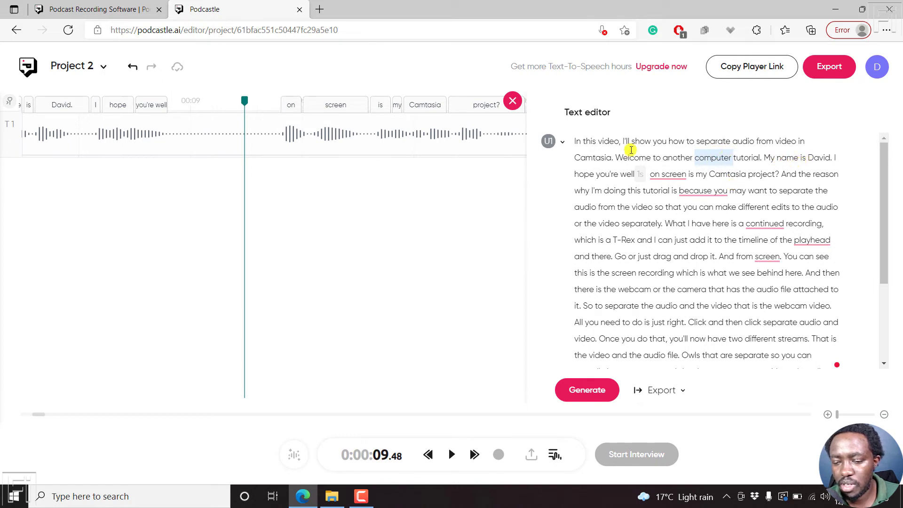
{"action": "mouse_move", "coordinate": [806, 245]}
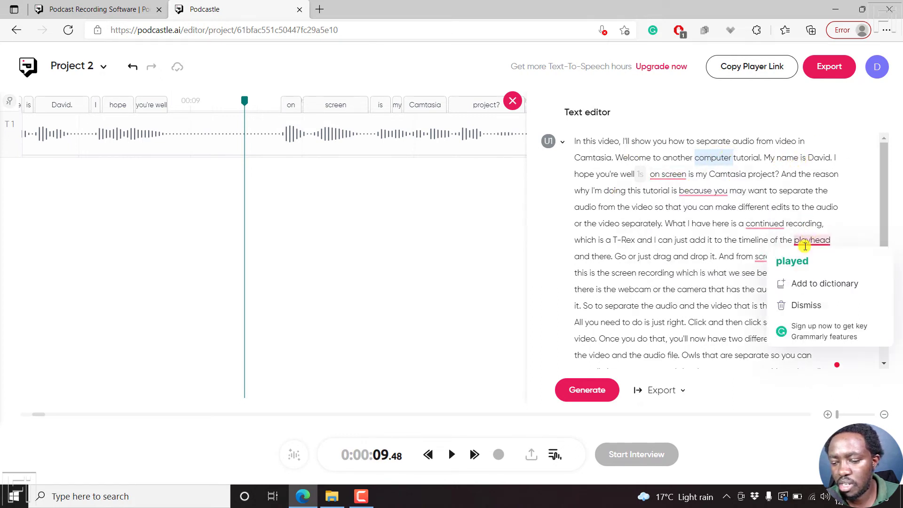
{"action": "left_click", "coordinate": [643, 271]}
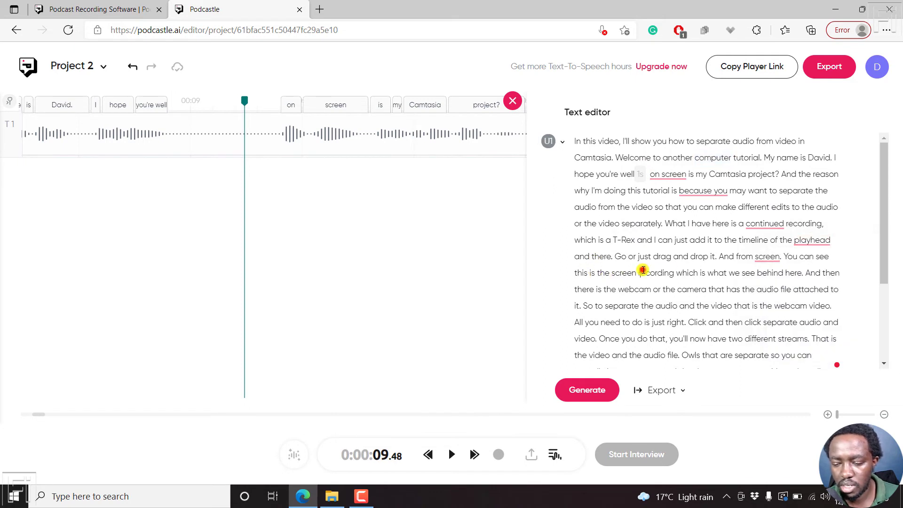
{"action": "double_click", "coordinate": [643, 272]}
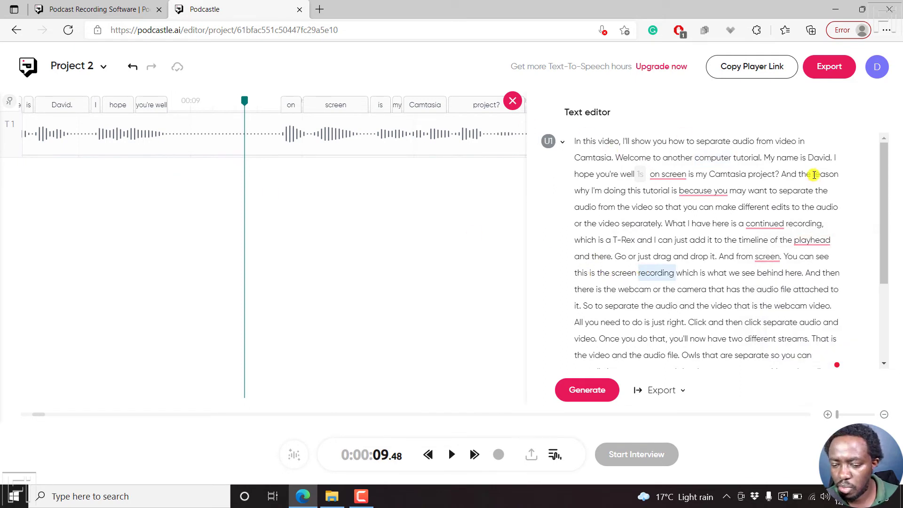
{"action": "left_click_drag", "start_coordinate": [887, 175], "coordinate": [900, 285]}
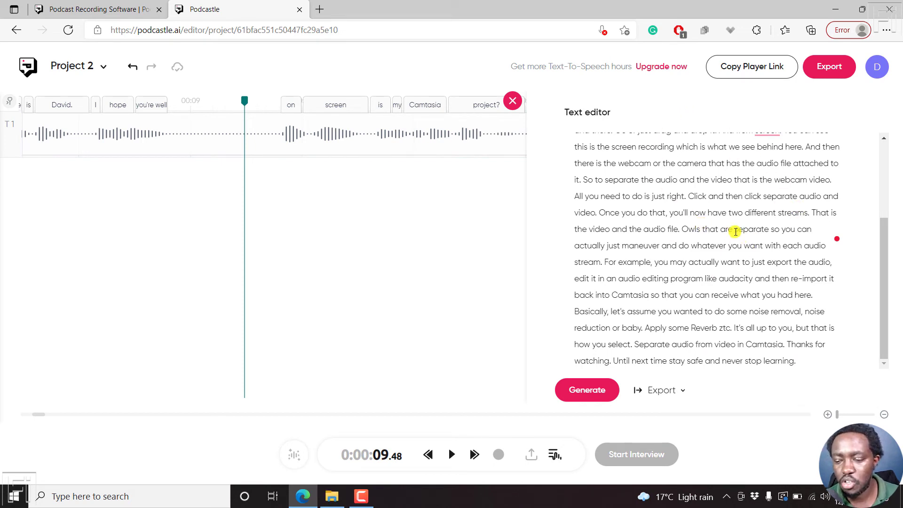
{"action": "left_click_drag", "start_coordinate": [883, 248], "coordinate": [861, 167]}
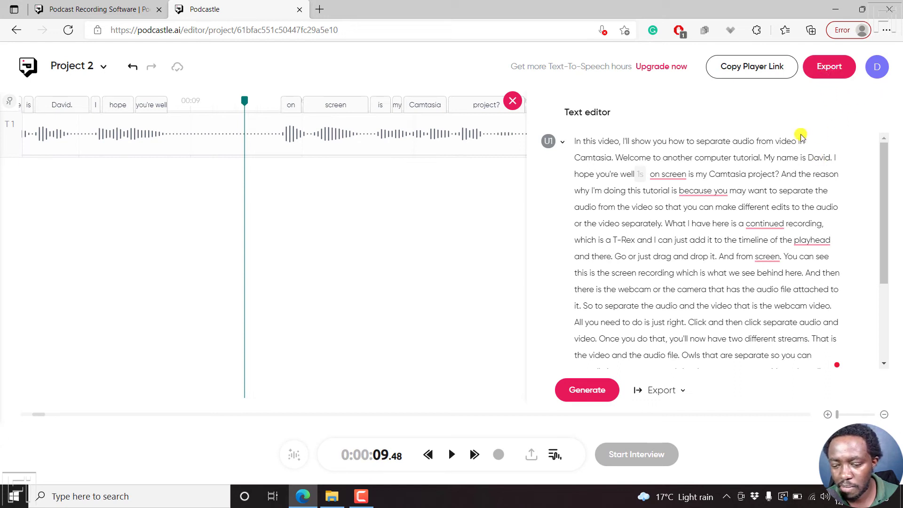
Open the Export dialog, which defaults to audio as .mp3 at 160 kbp/s.
{"action": "left_click", "coordinate": [685, 391]}
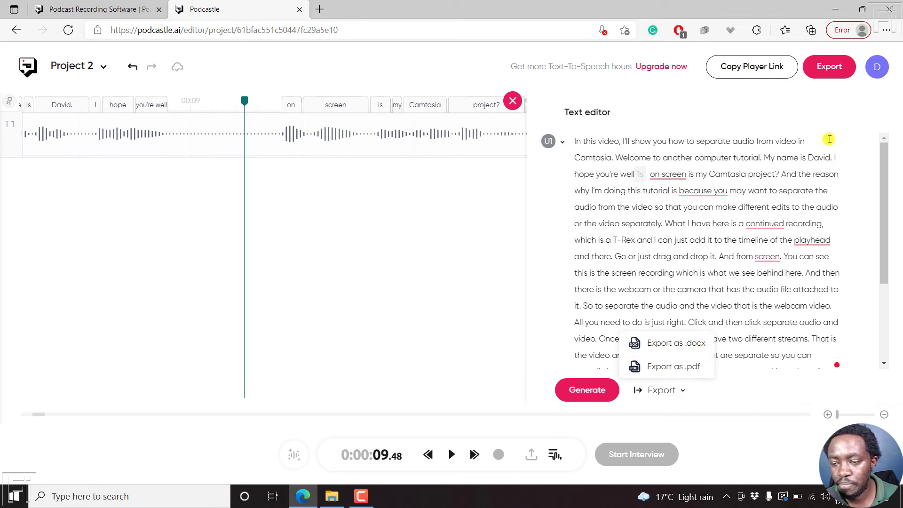
{"action": "left_click", "coordinate": [832, 69]}
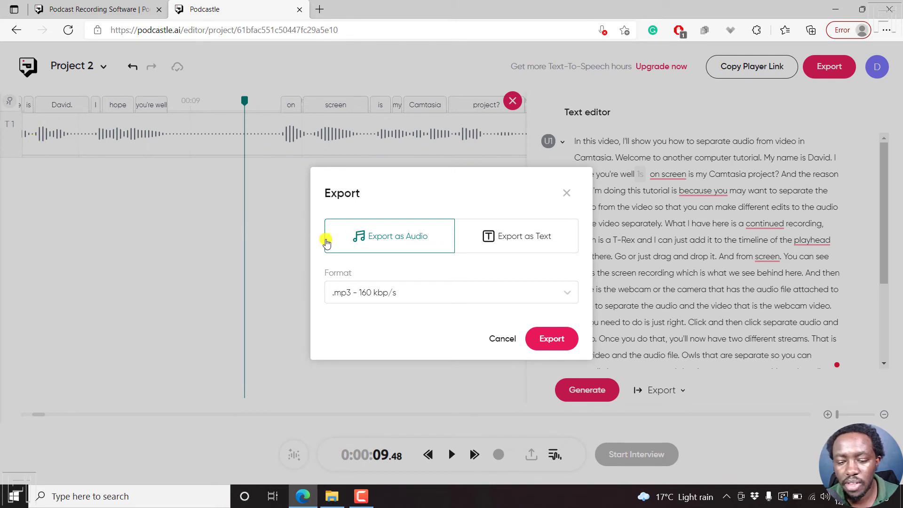
Export the project as text in .pdf format instead of .mp3 audio.
{"action": "left_click", "coordinate": [567, 294]}
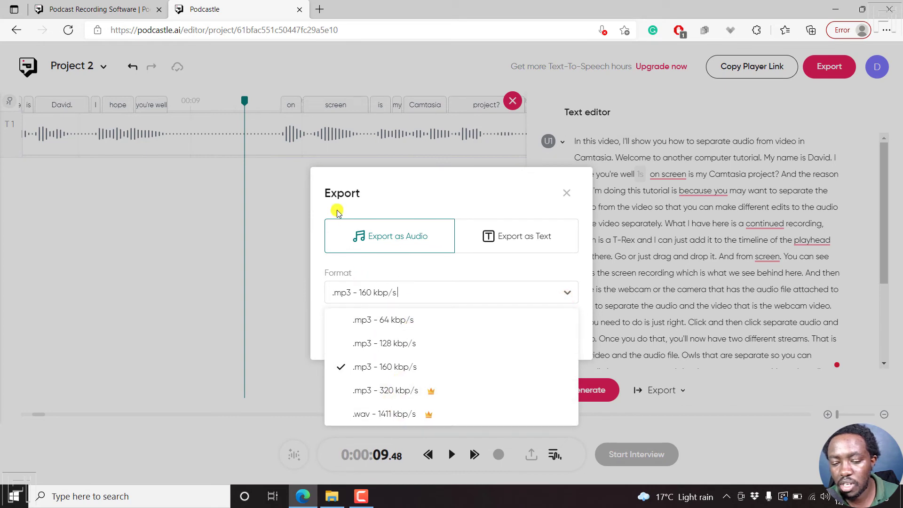
{"action": "left_click", "coordinate": [413, 201]}
{"action": "left_click", "coordinate": [530, 236]}
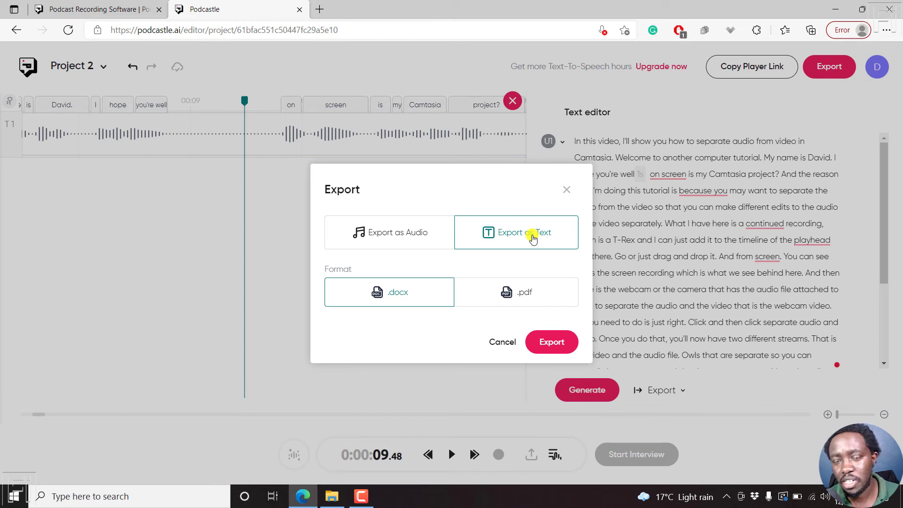
{"action": "left_click", "coordinate": [535, 301]}
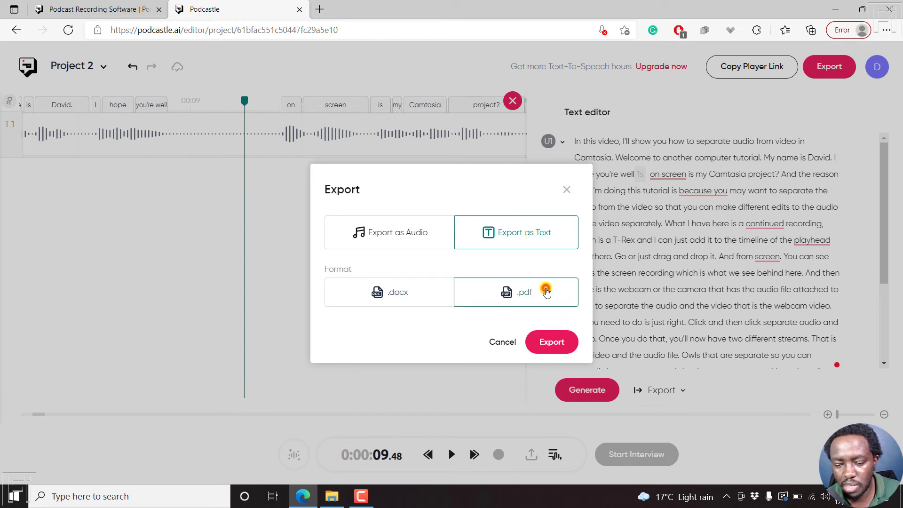
{"action": "left_click", "coordinate": [557, 339]}
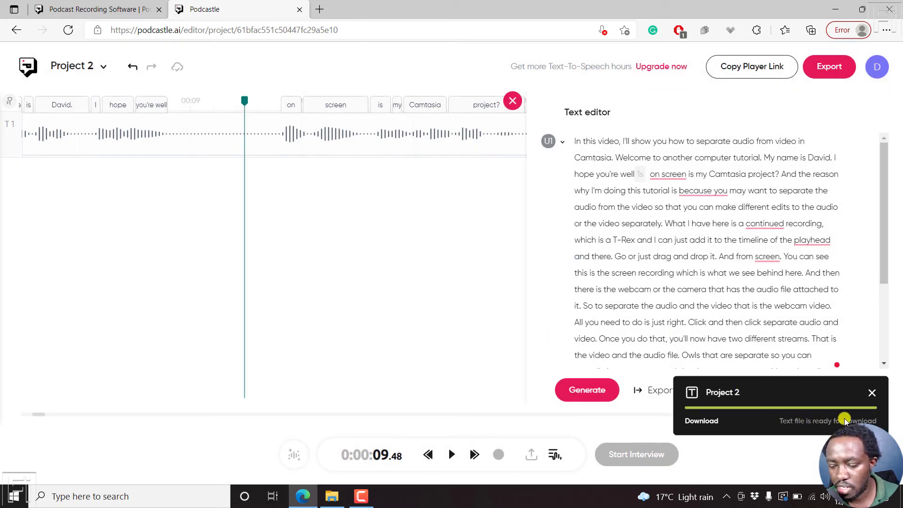
Download Project 2.pdf, open it in Edge, and select its title and transcript text.
{"action": "left_click", "coordinate": [701, 421]}
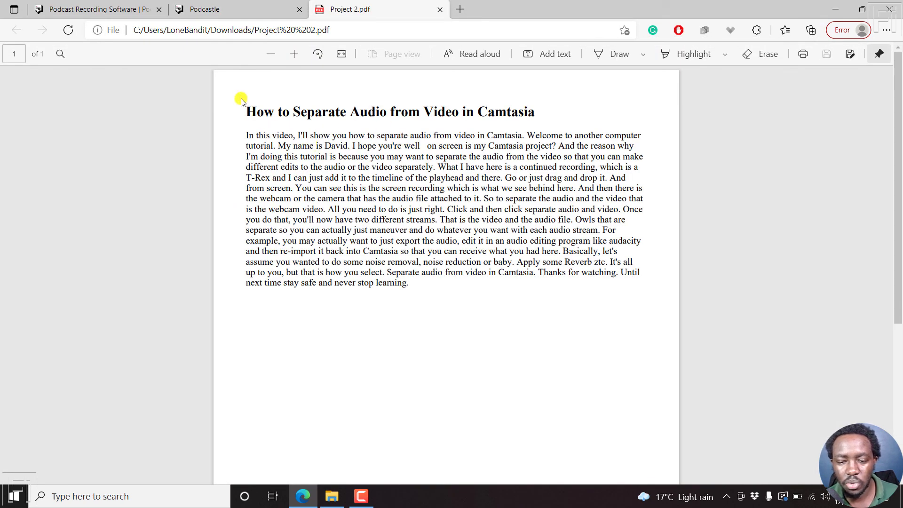
{"action": "left_click_drag", "start_coordinate": [450, 94], "coordinate": [612, 137]}
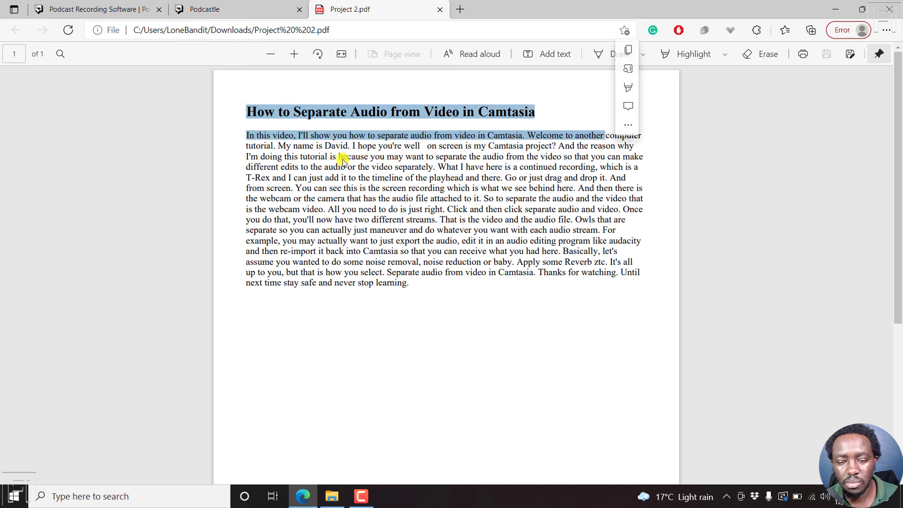
{"action": "right_click", "coordinate": [347, 177]}
{"action": "left_click", "coordinate": [490, 169]}
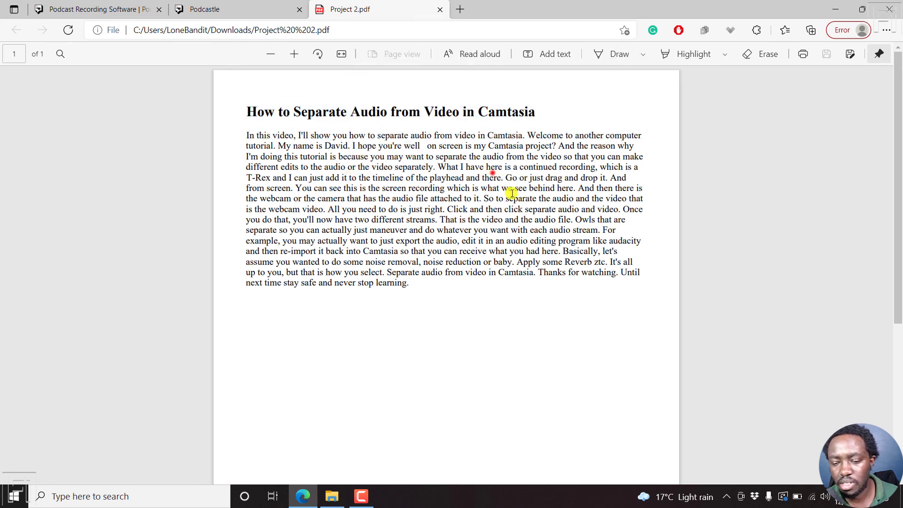
{"action": "left_click_drag", "start_coordinate": [488, 168], "coordinate": [595, 272]}
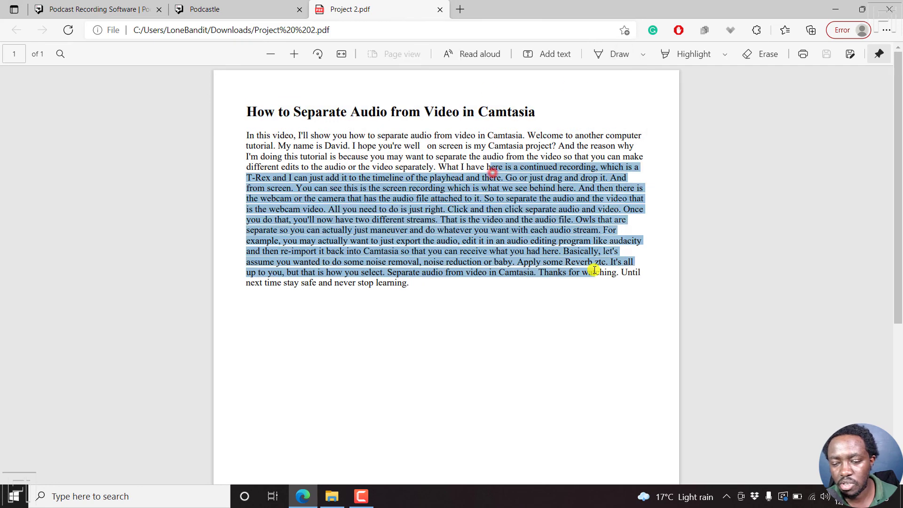
Return to the Project 2 editor, scroll the transcript, click Generate, and place the cursor after T-Rex.
{"action": "left_click", "coordinate": [218, 5]}
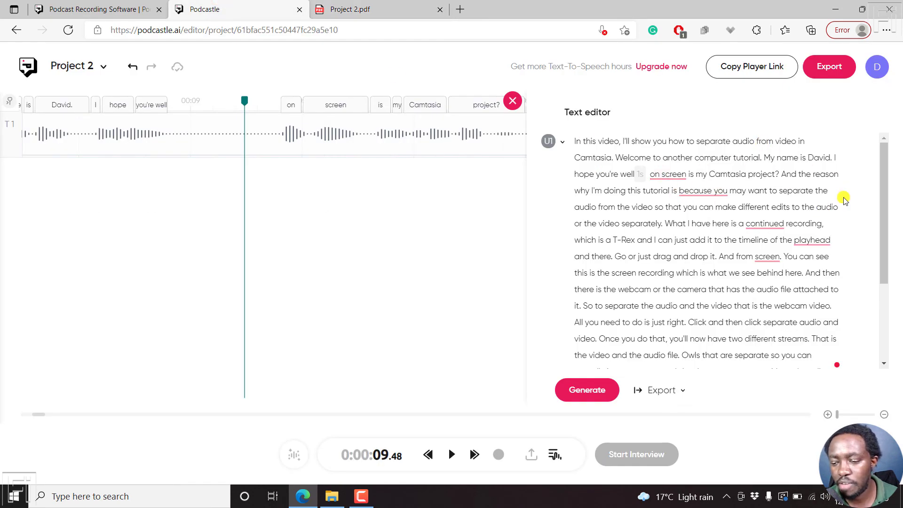
{"action": "scroll", "coordinate": [882, 162], "scroll_direction": "down", "scroll_amount": 3}
{"action": "scroll", "coordinate": [882, 161], "scroll_direction": "up", "scroll_amount": 3}
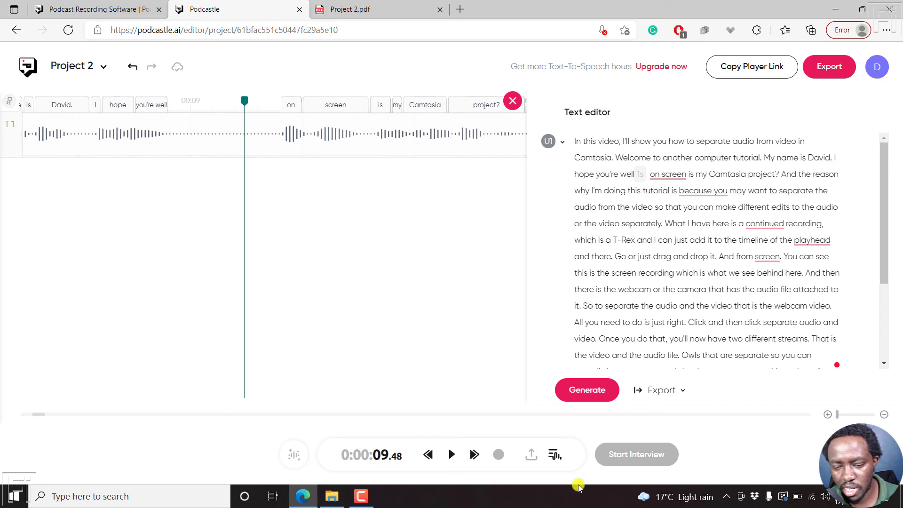
{"action": "left_click", "coordinate": [599, 392]}
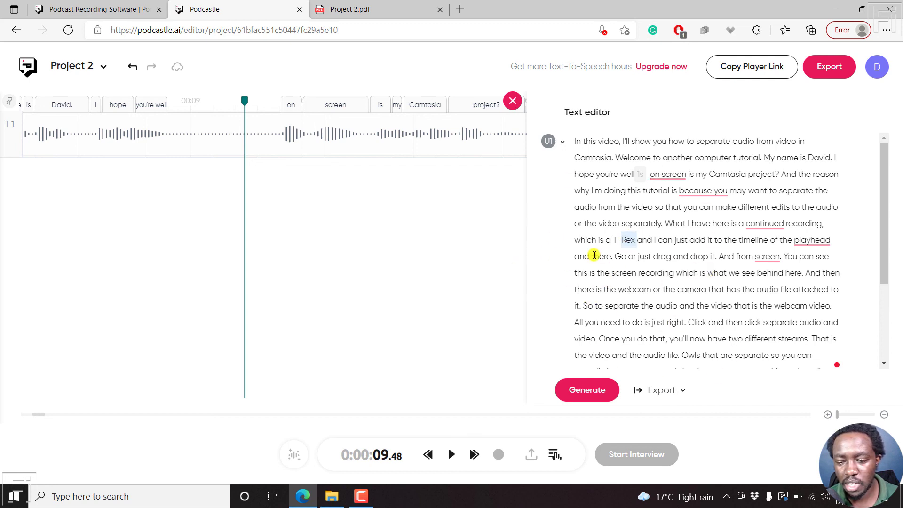
{"action": "left_click", "coordinate": [642, 239]}
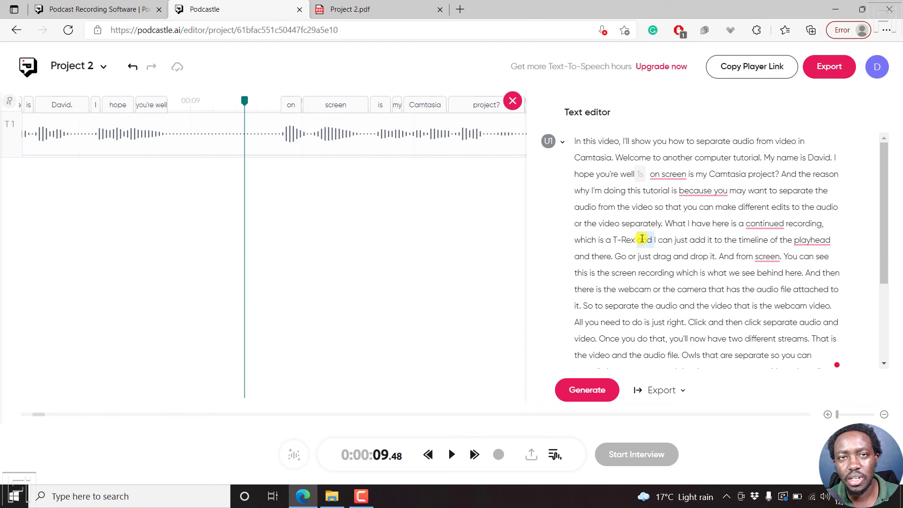